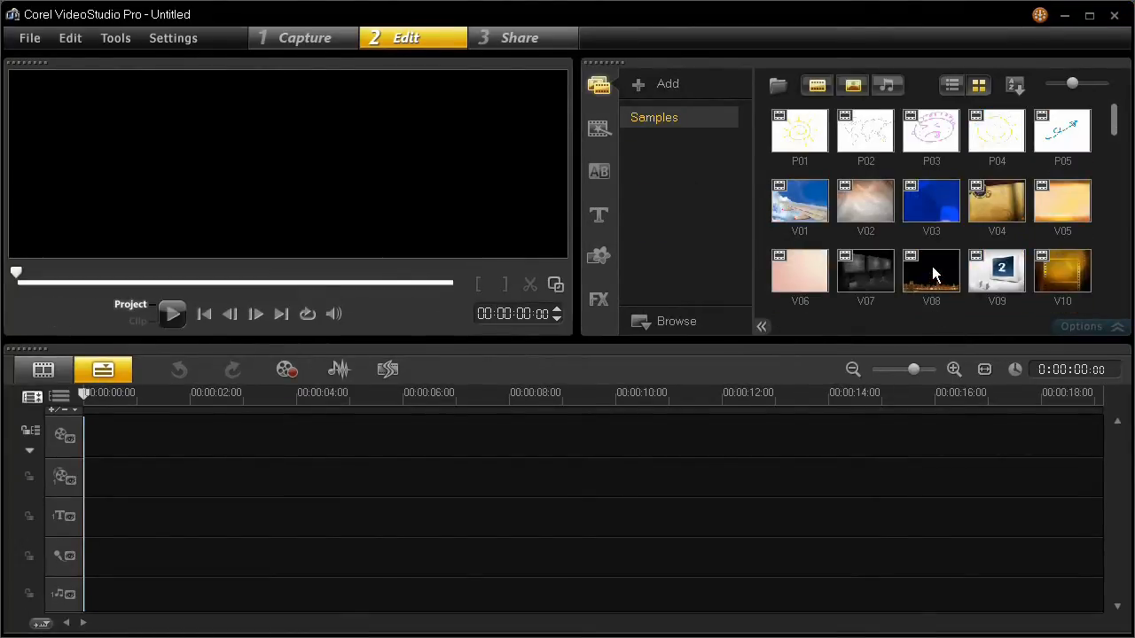
# - Add the V08 sample clip to the video track of the timeline
pyautogui.moveTo(932, 266); pyautogui.dragTo(421, 426)
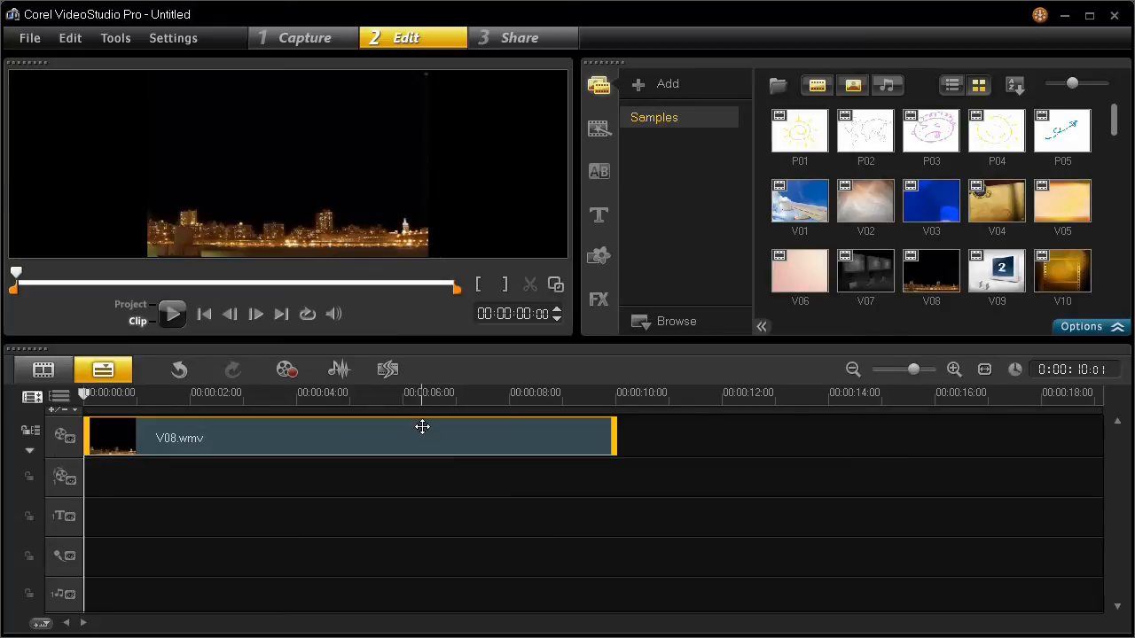
# - Open the filter library and apply the Monochrome filter to the V08 clip
pyautogui.click(599, 300)
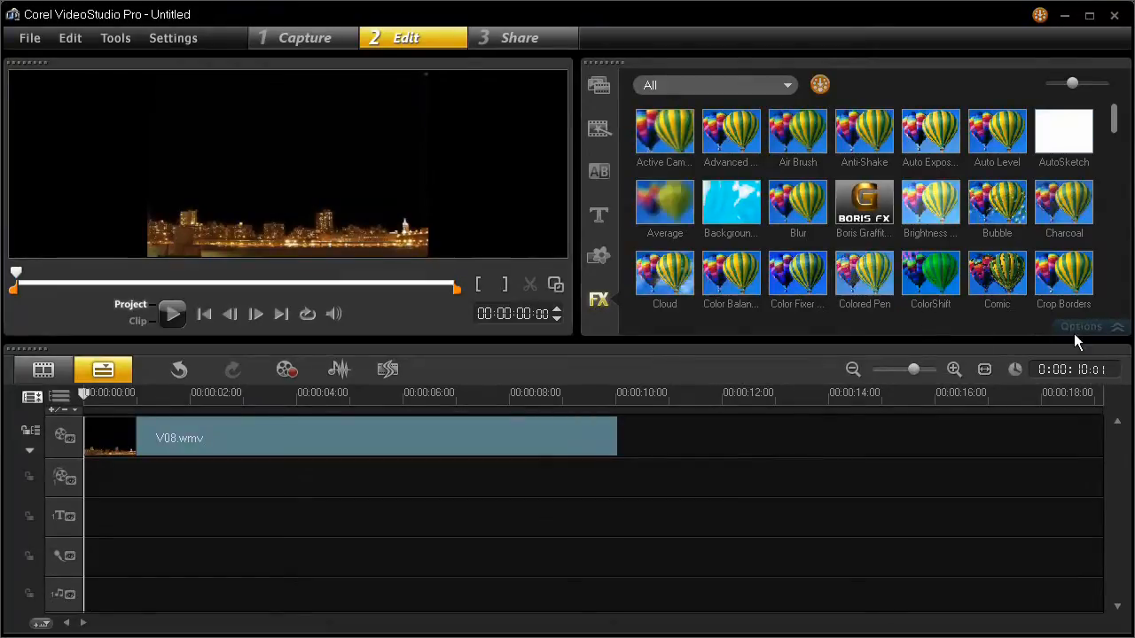
pyautogui.moveTo(1115, 115); pyautogui.dragTo(1113, 208)
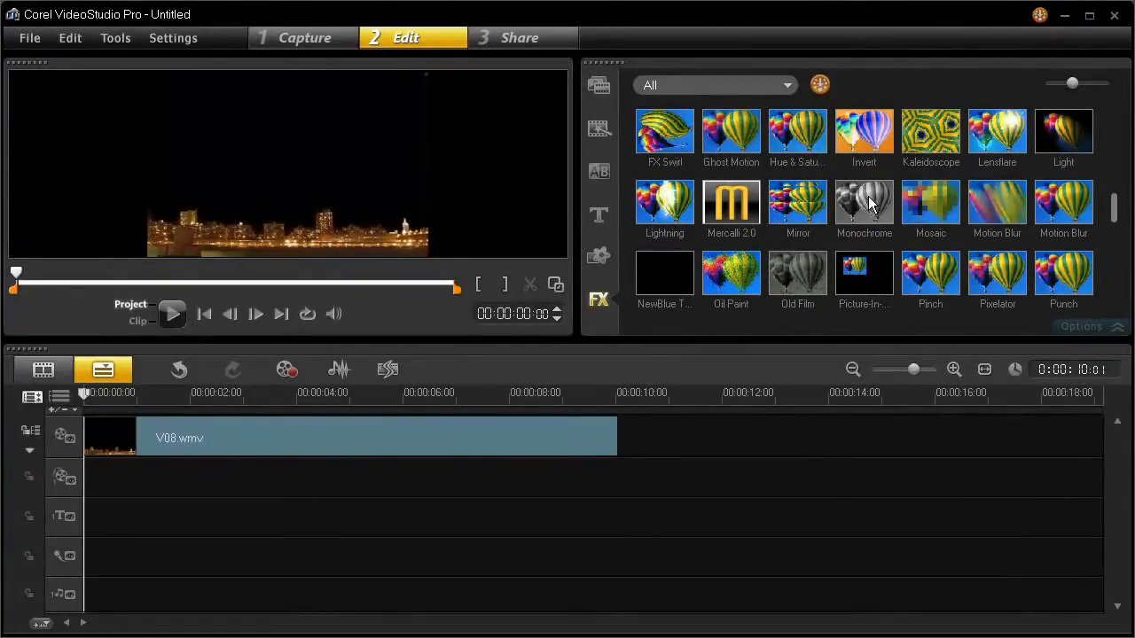
pyautogui.moveTo(869, 204); pyautogui.dragTo(557, 431)
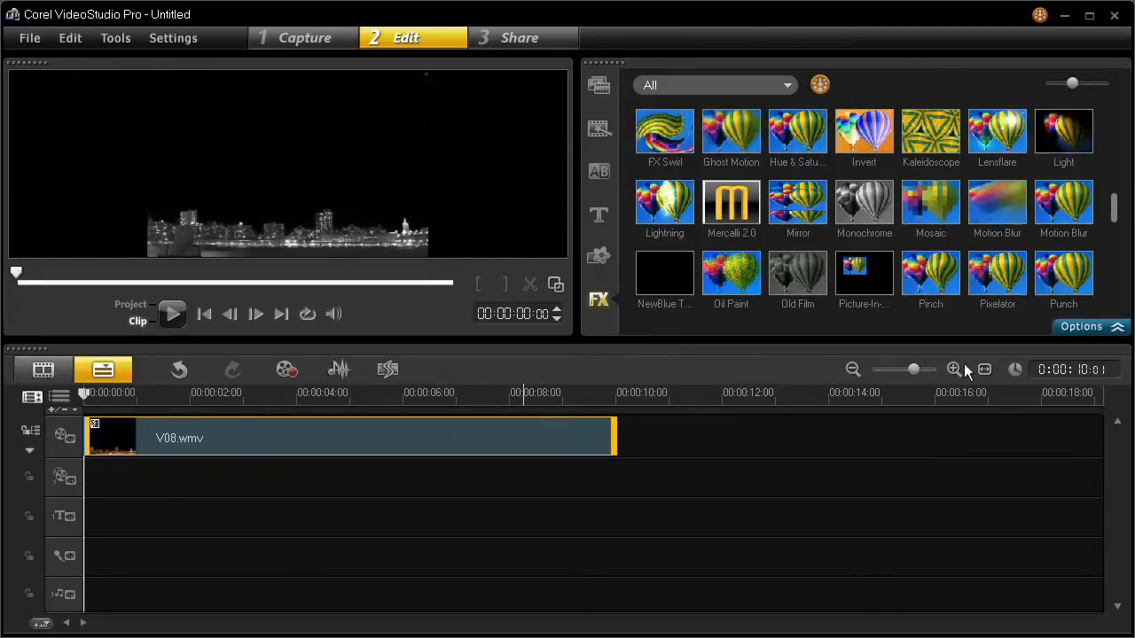
# - Open the clip's filter options and the Monochrome filter's customization dialog
pyautogui.click(1083, 327)
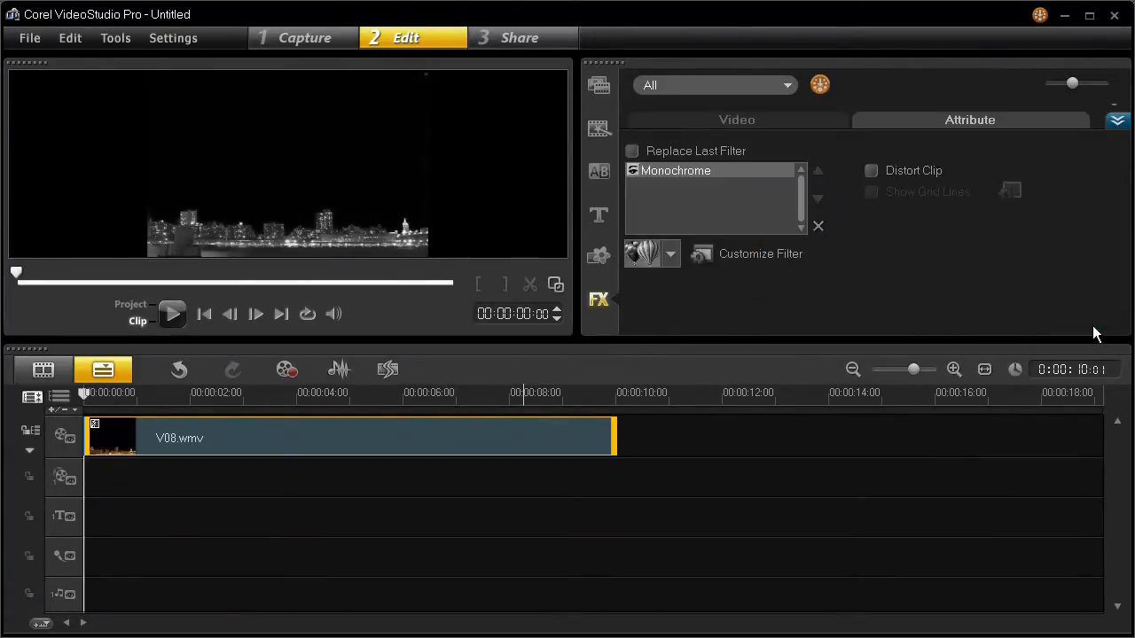
pyautogui.click(671, 255)
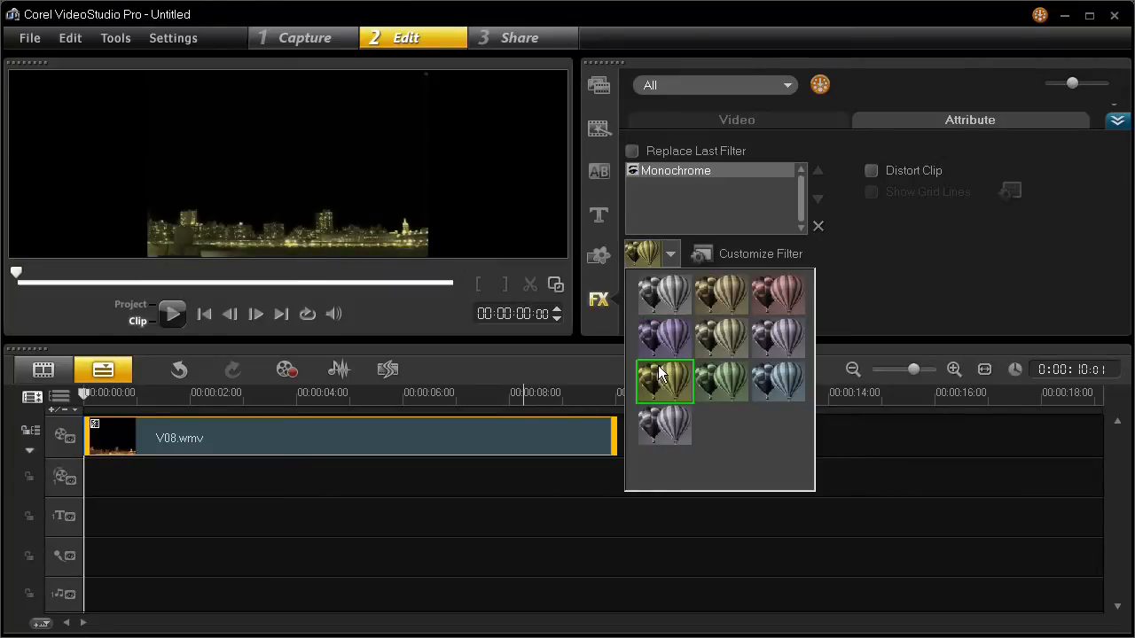
pyautogui.click(763, 252)
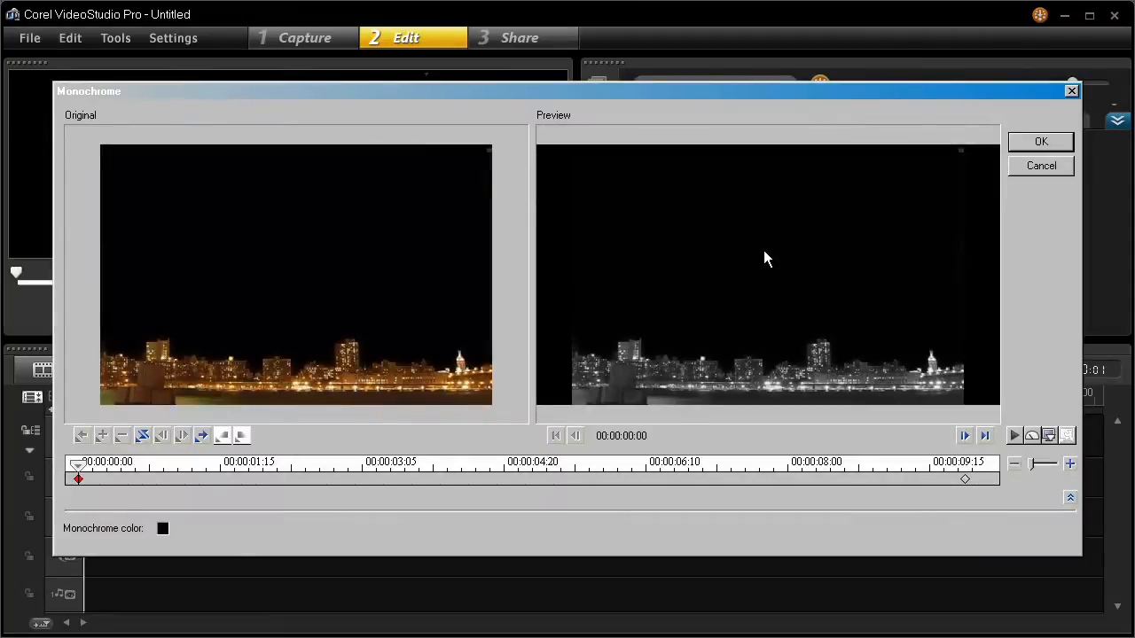
# - Set the monochrome color to the orange #C36200
pyautogui.click(163, 531)
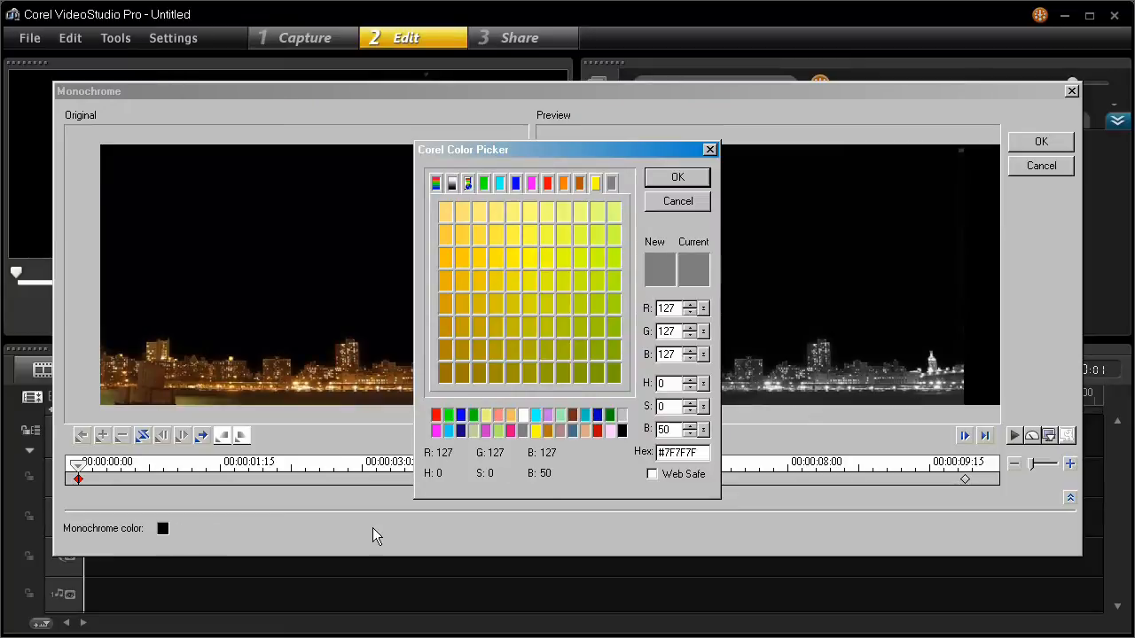
pyautogui.click(564, 184)
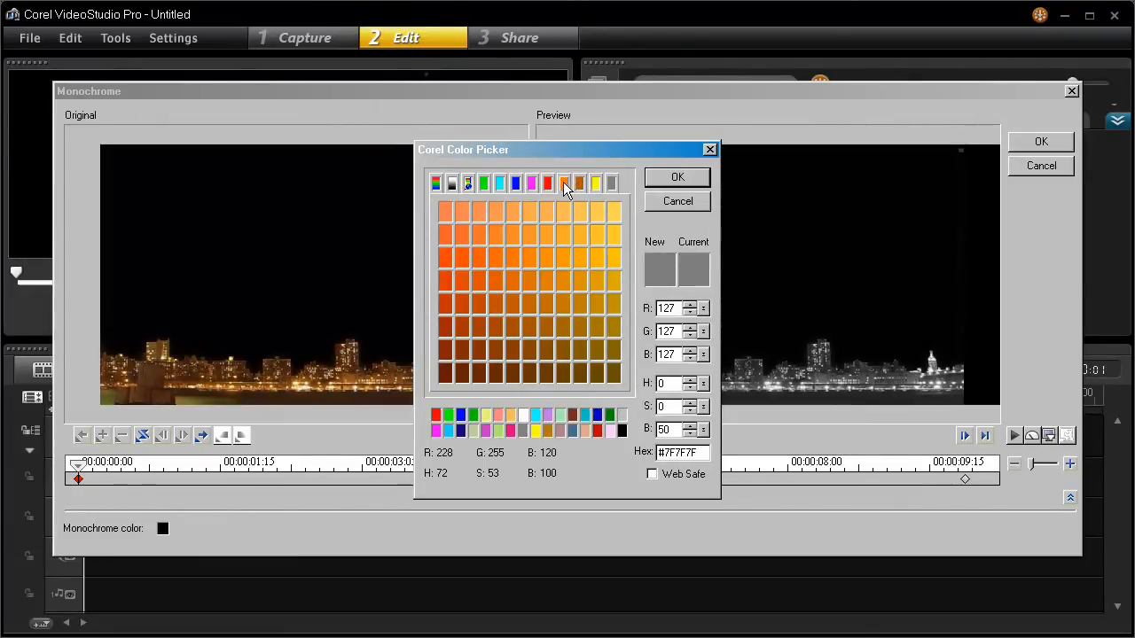
pyautogui.click(530, 284)
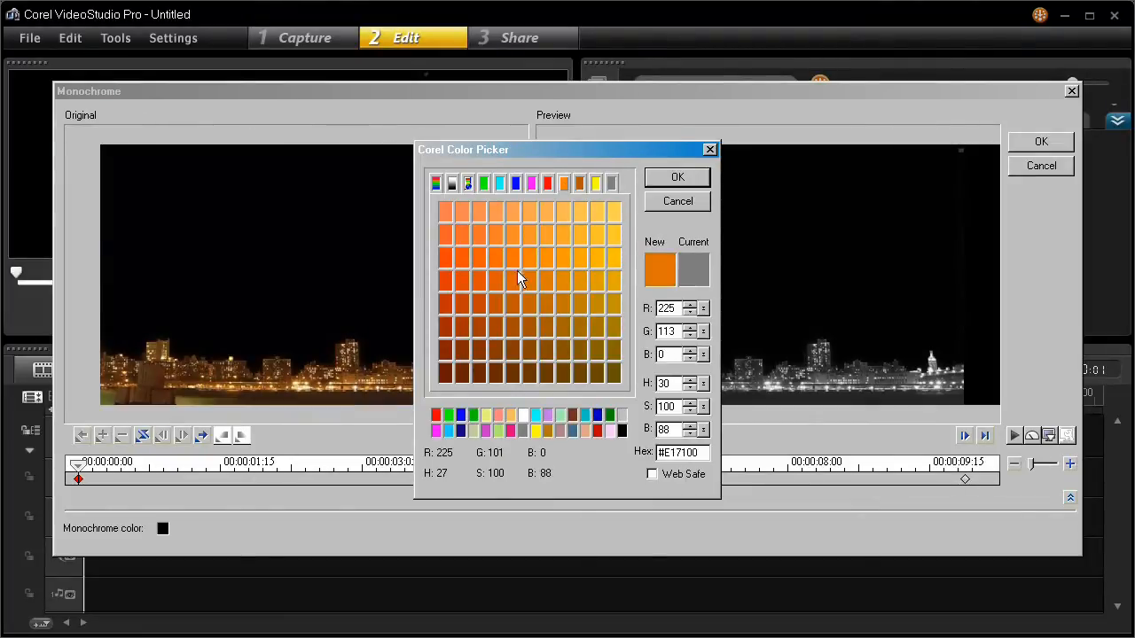
pyautogui.click(532, 307)
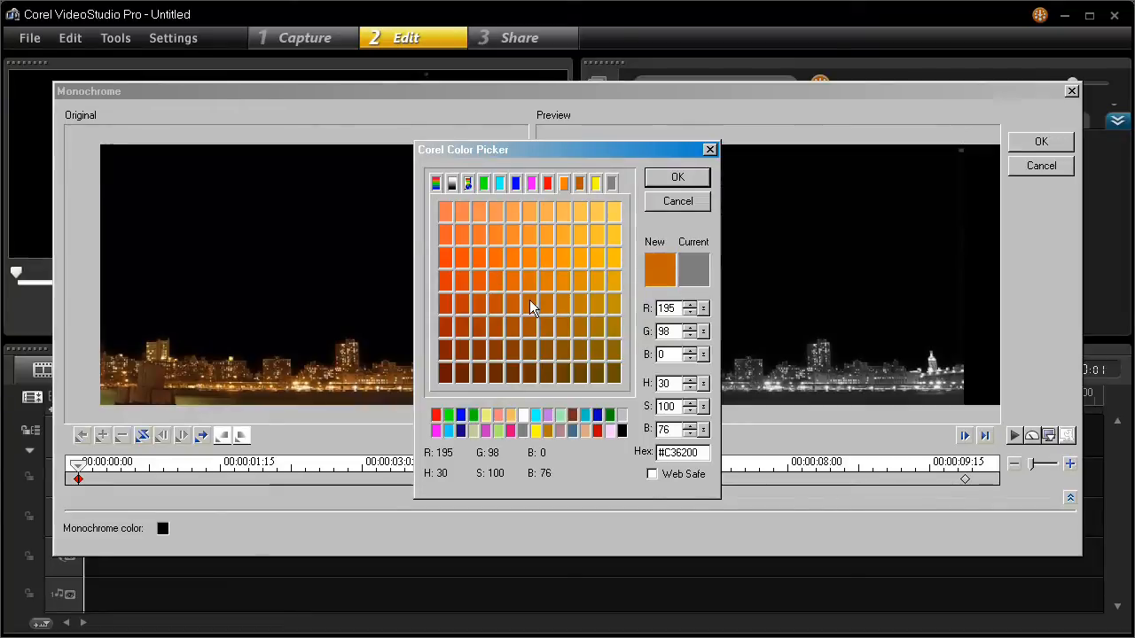
pyautogui.click(678, 178)
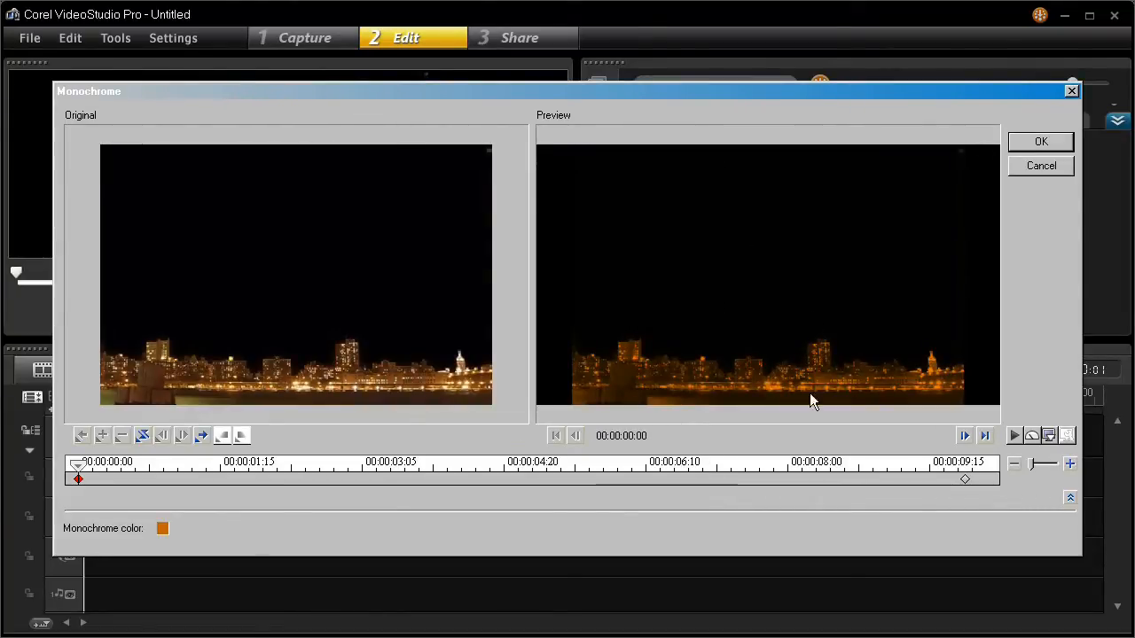
# - Change the monochrome color to the lighter orange #FFA850 and confirm the filter settings
pyautogui.click(162, 529)
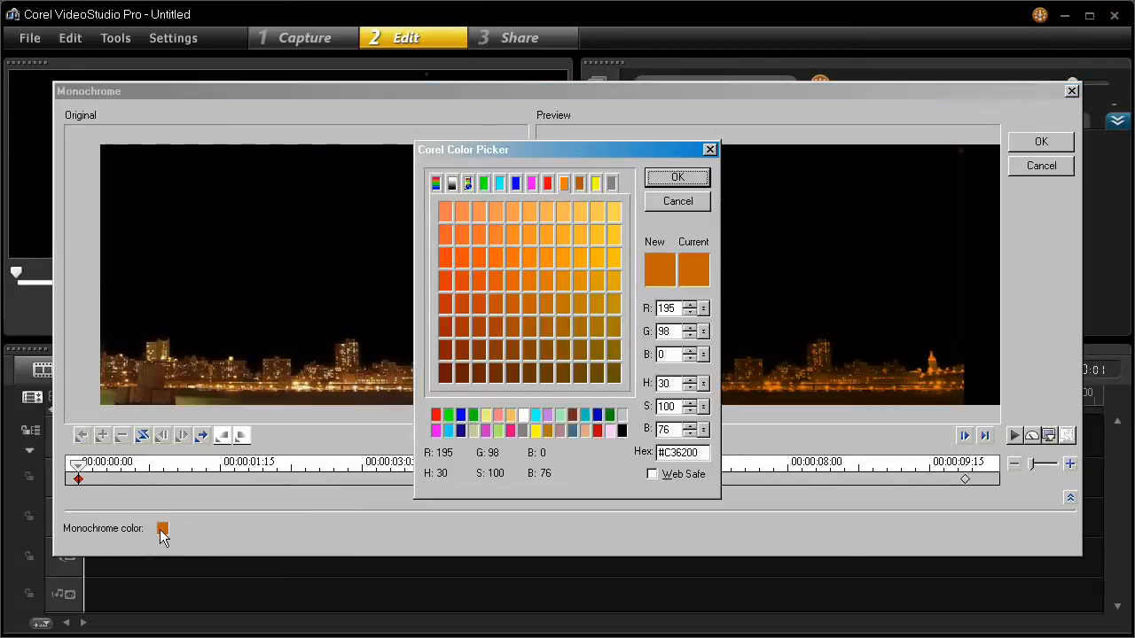
pyautogui.click(542, 209)
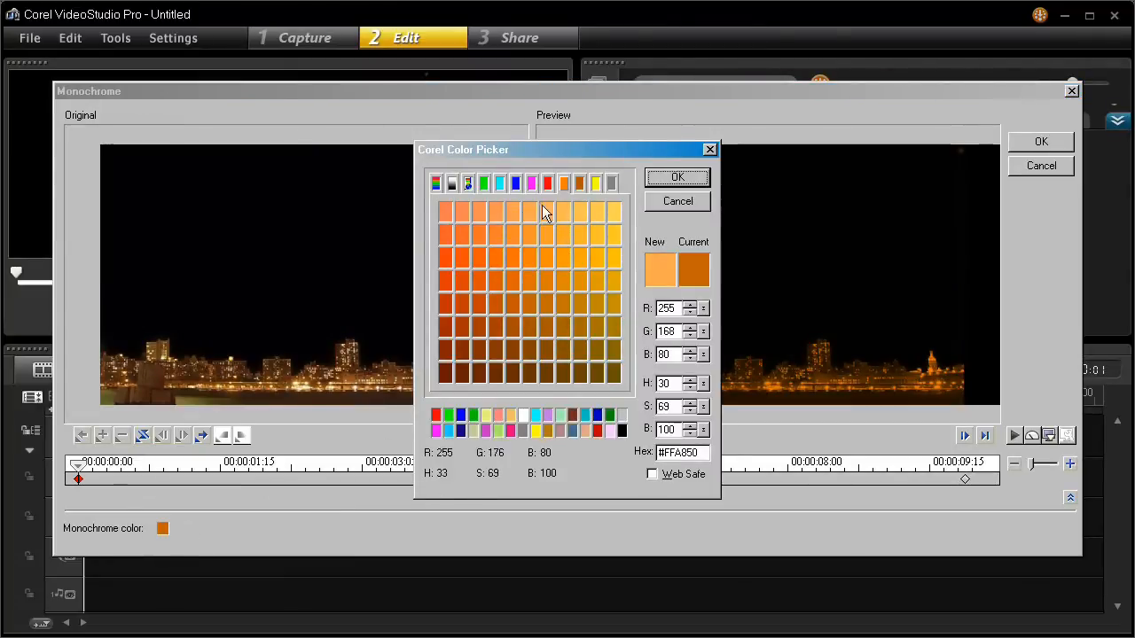
pyautogui.click(677, 180)
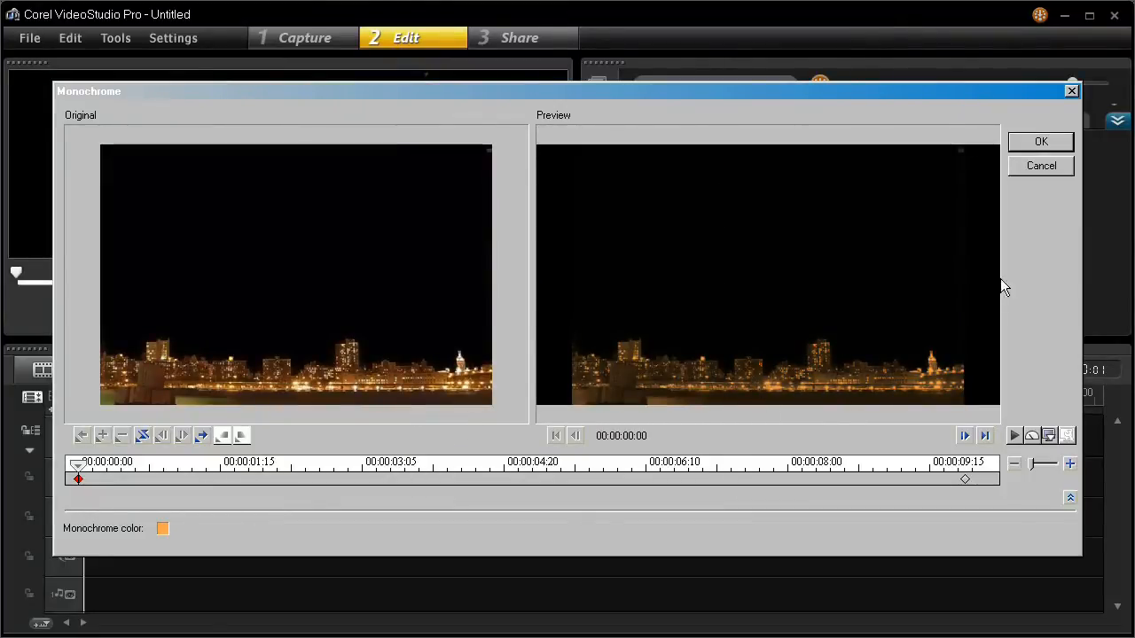
pyautogui.click(1037, 144)
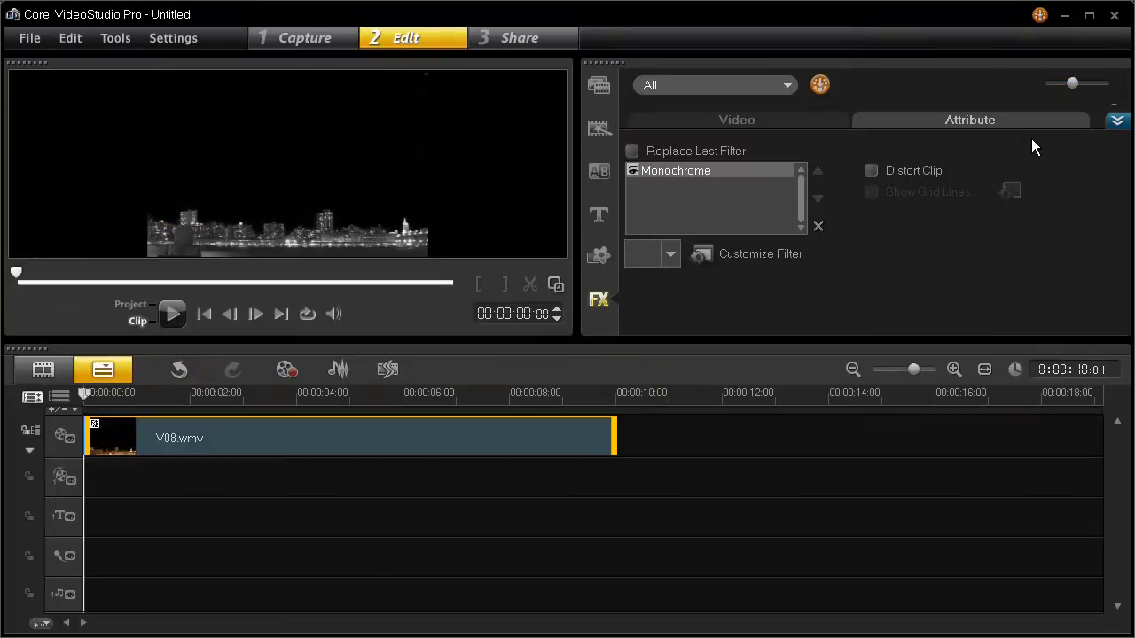
# - Play the filtered clip in the preview, pause, and return to its start
pyautogui.click(172, 314)
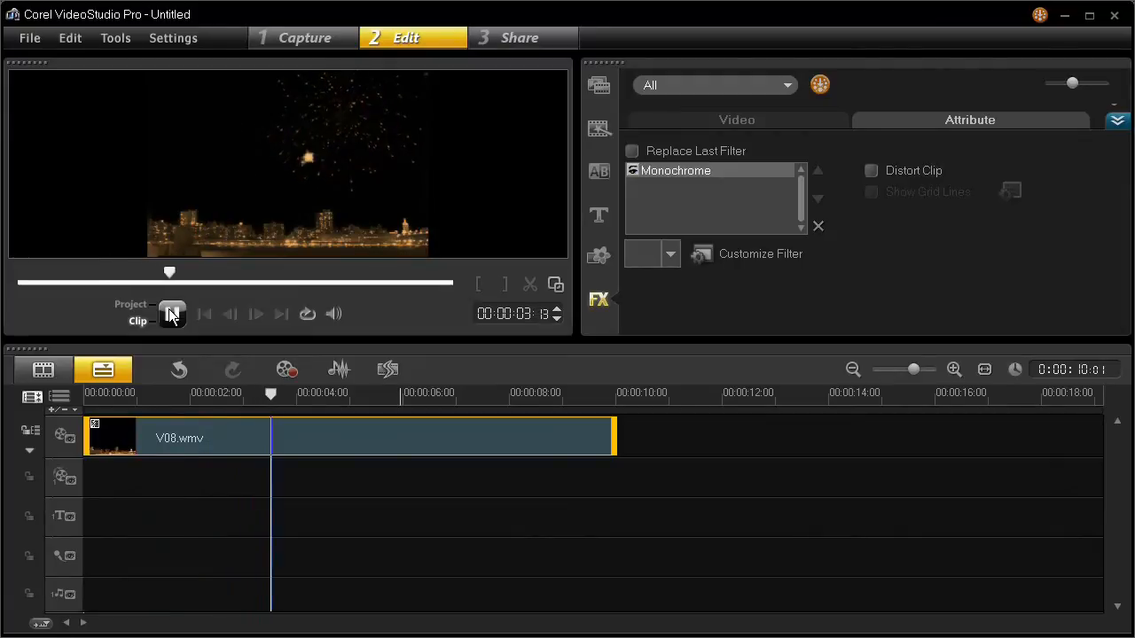
pyautogui.click(172, 313)
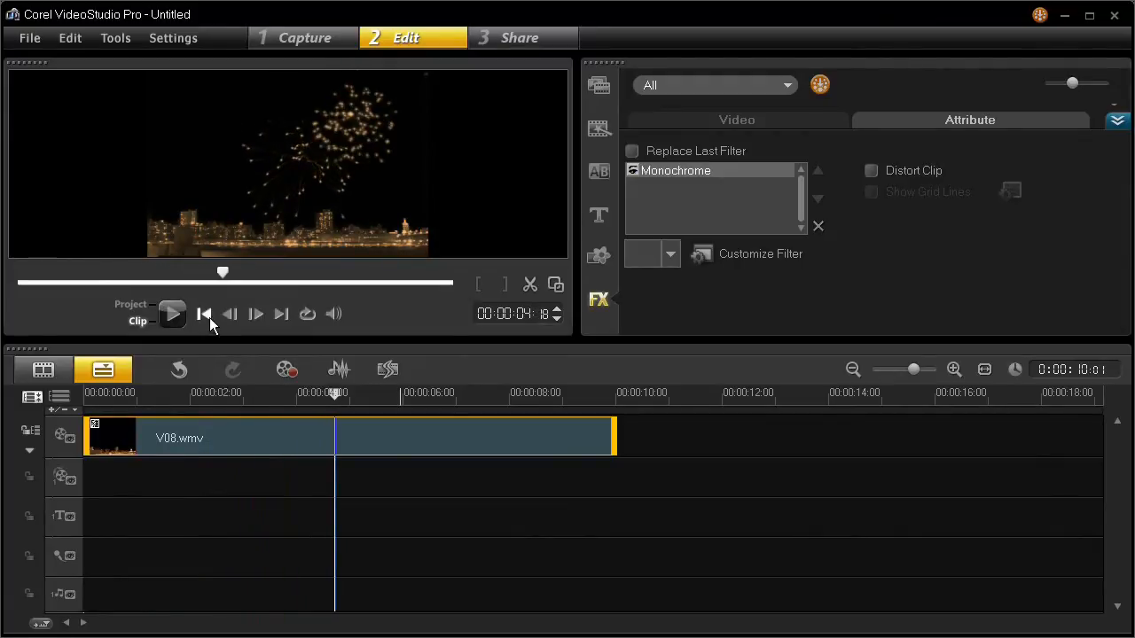
pyautogui.click(205, 314)
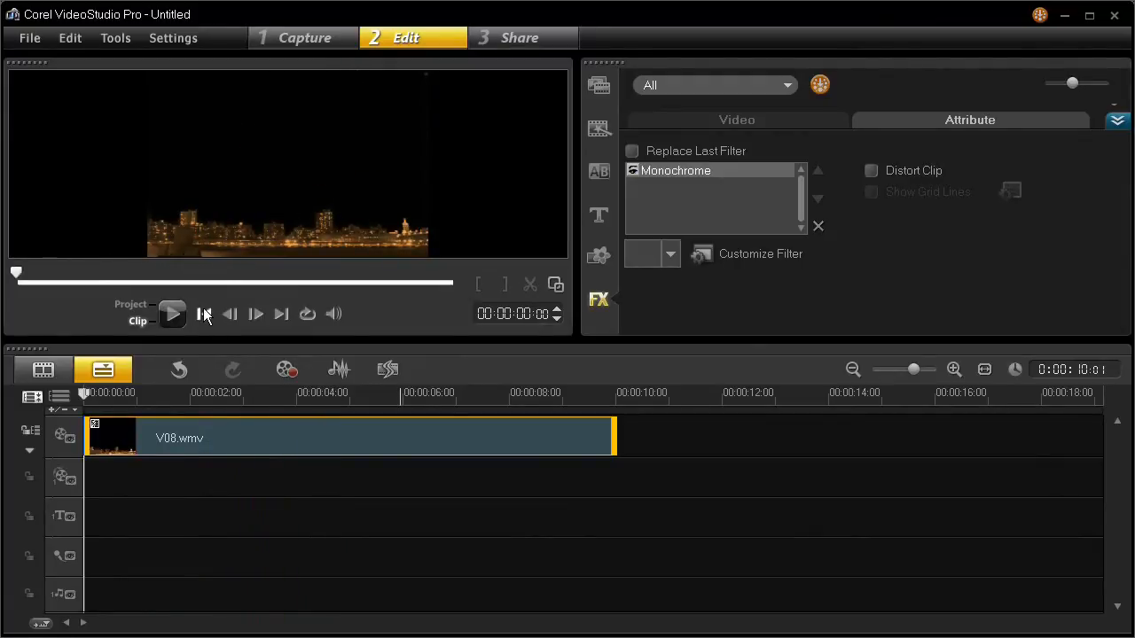
# - Remove the Monochrome filter from the clip
pyautogui.click(71, 39)
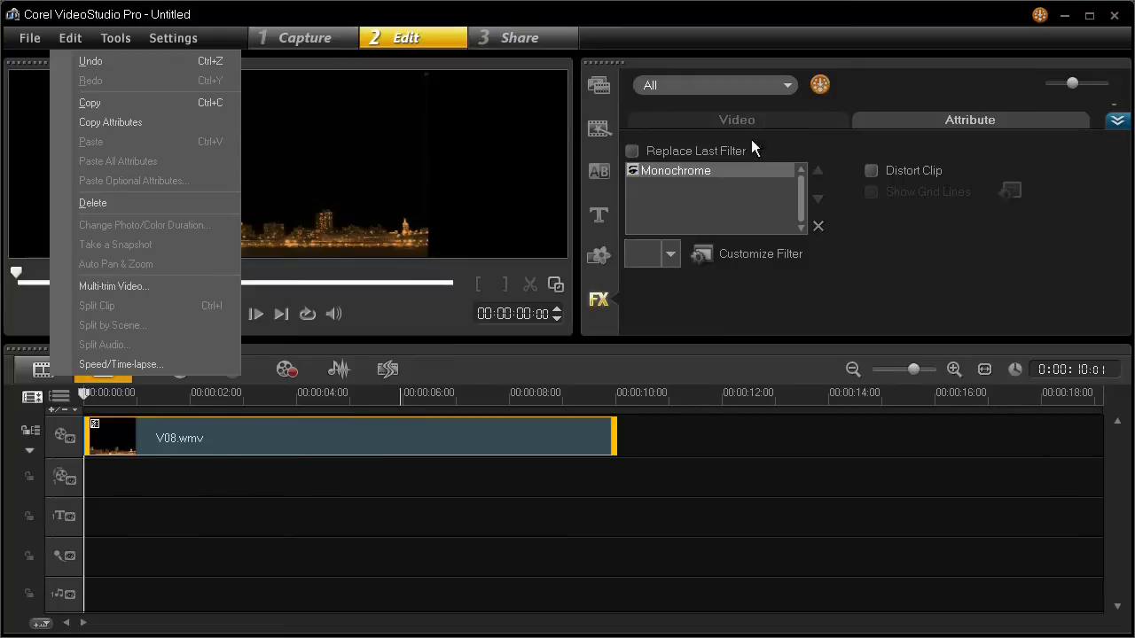
pyautogui.click(868, 259)
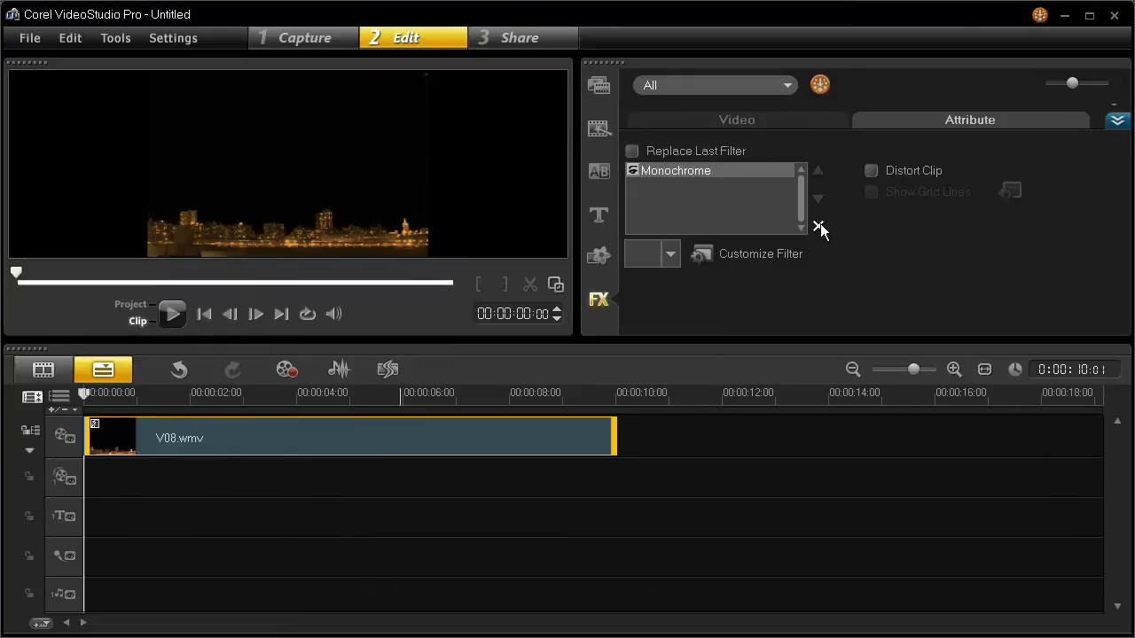
pyautogui.click(819, 227)
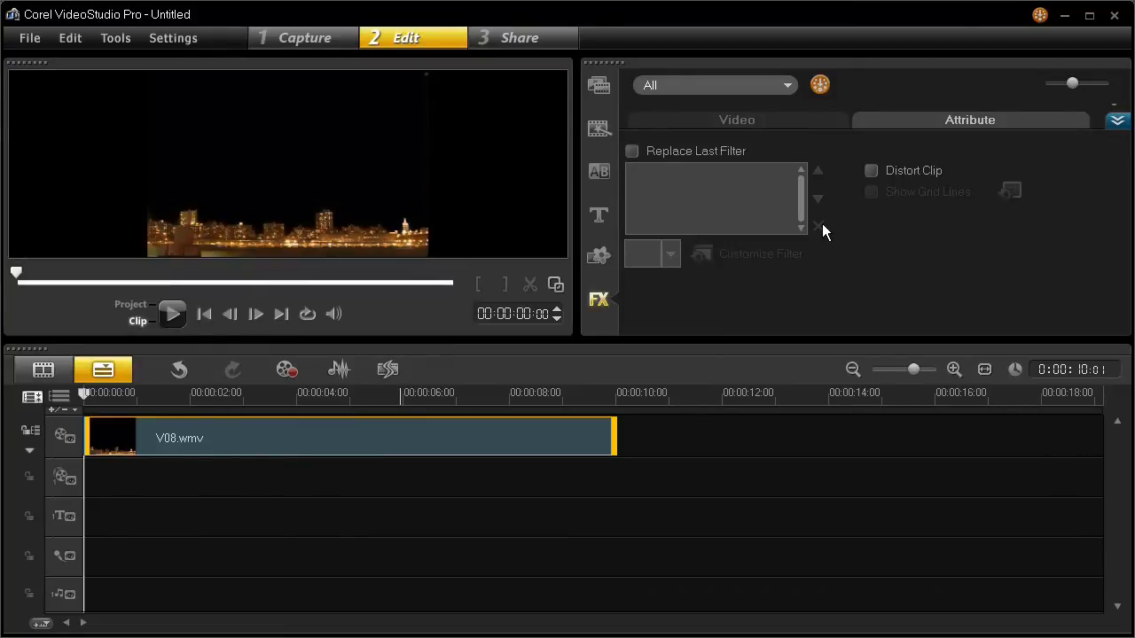
# - Return to the filter library and apply the Old Film filter to the V08 clip
pyautogui.click(1116, 121)
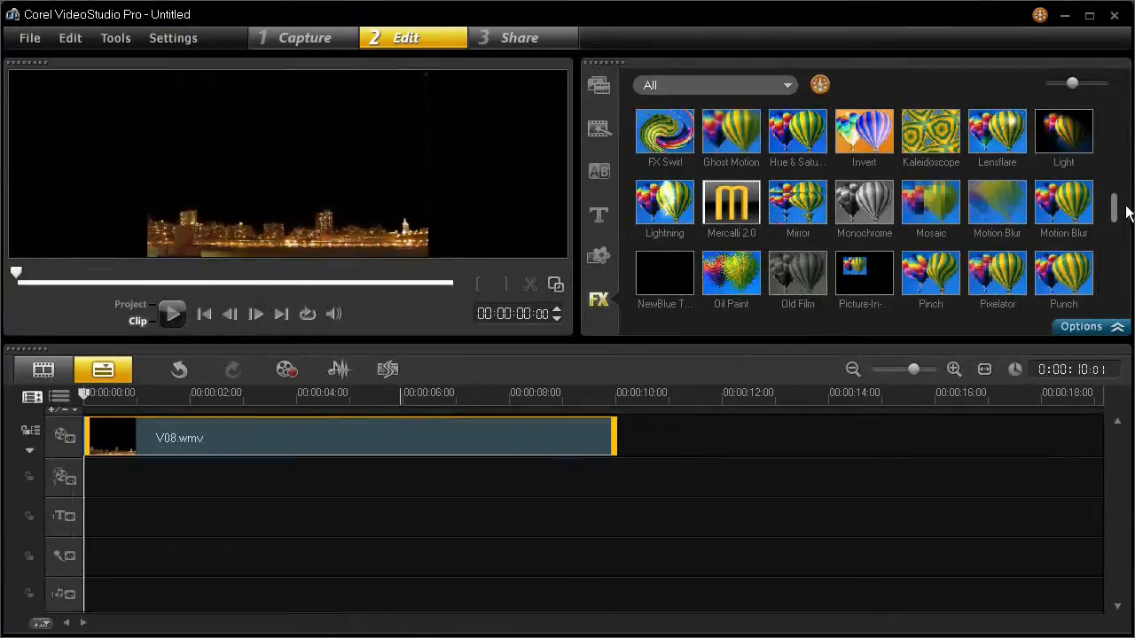
pyautogui.moveTo(1114, 204); pyautogui.dragTo(1115, 223)
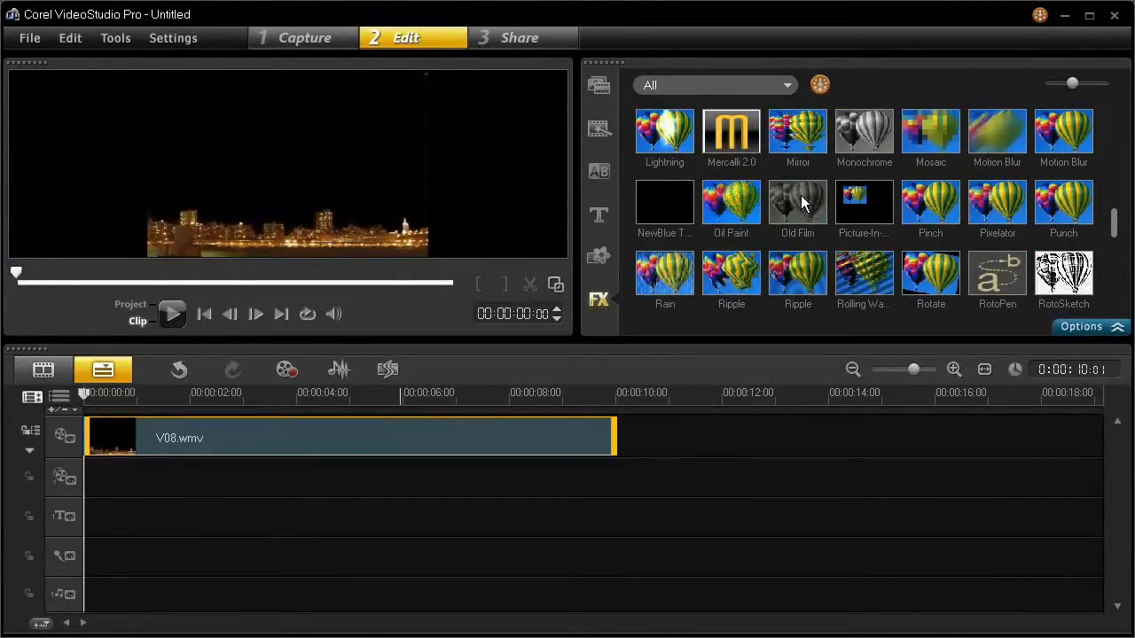
pyautogui.moveTo(800, 195); pyautogui.dragTo(537, 429)
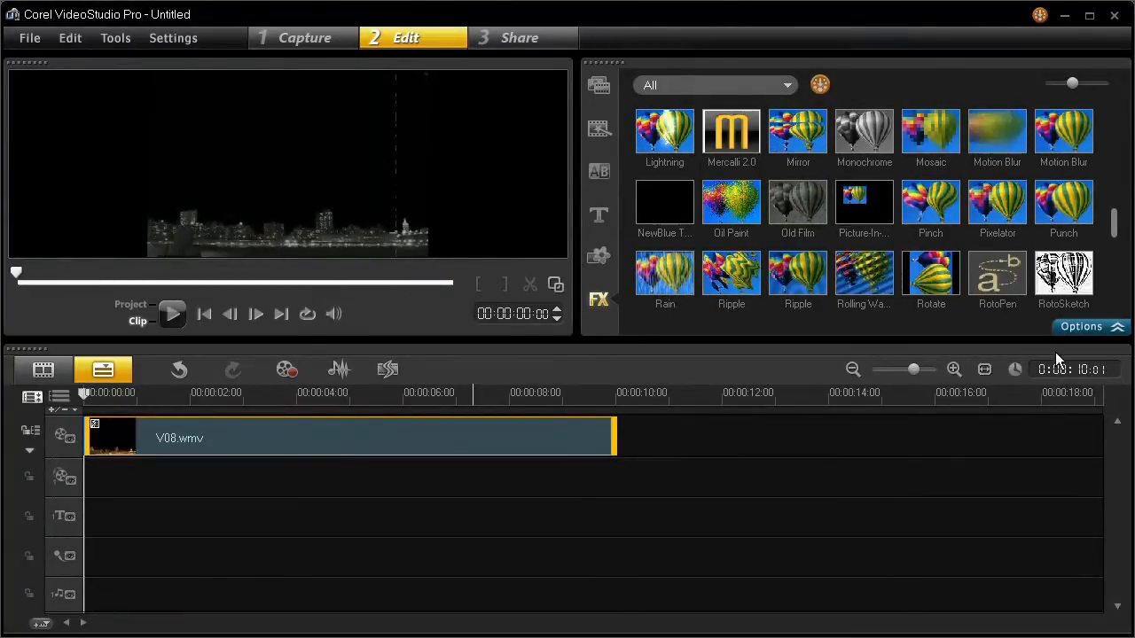
# - Play the clip with the Old Film filter, pause, and return to its start
pyautogui.click(172, 314)
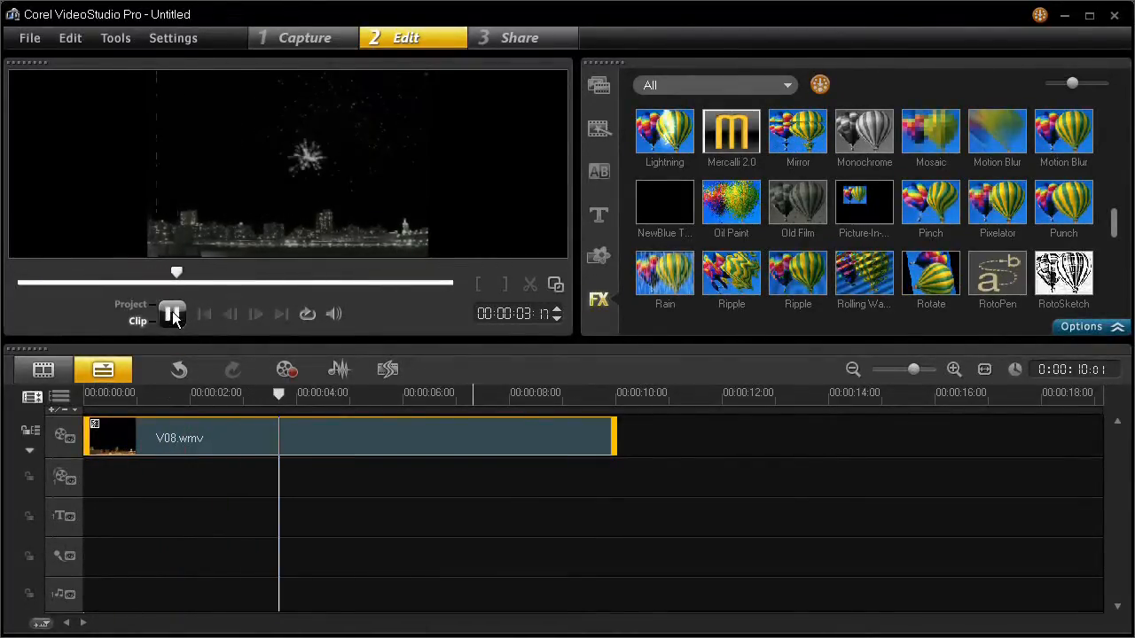
pyautogui.click(171, 315)
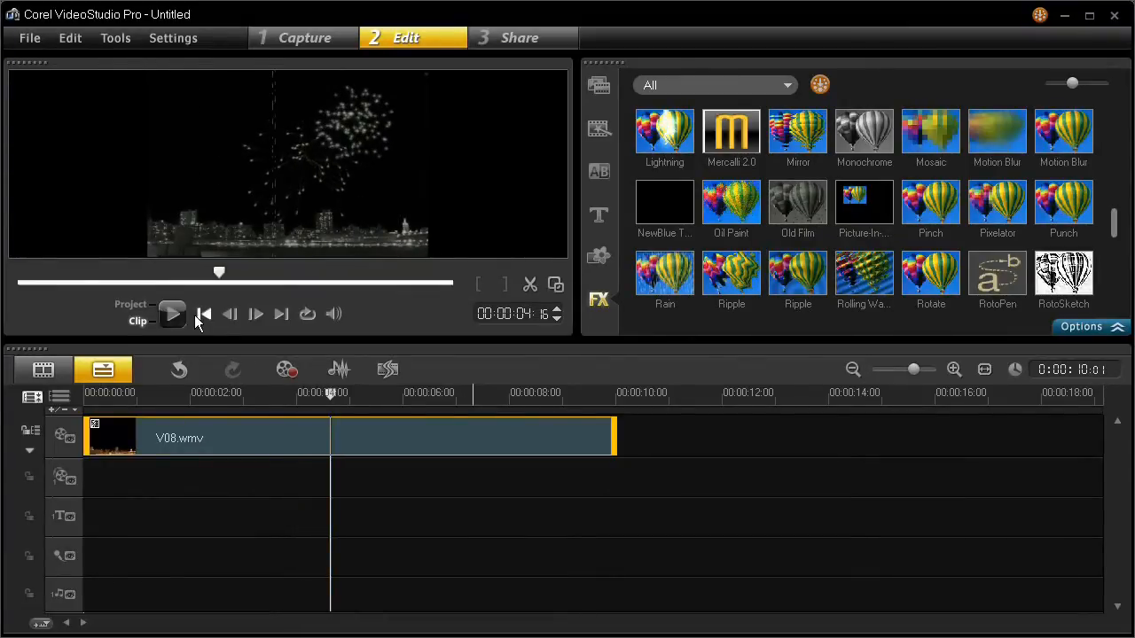
pyautogui.click(203, 314)
# - Open the filter options, try the Old Film presets, and select the first preset
pyautogui.click(1116, 328)
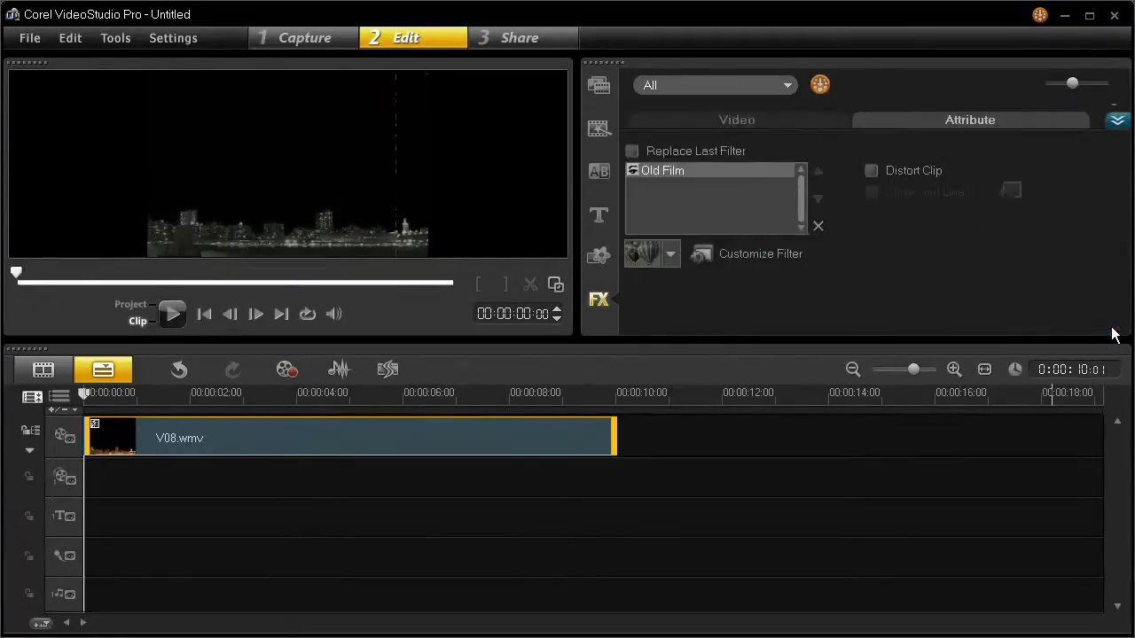
pyautogui.click(669, 255)
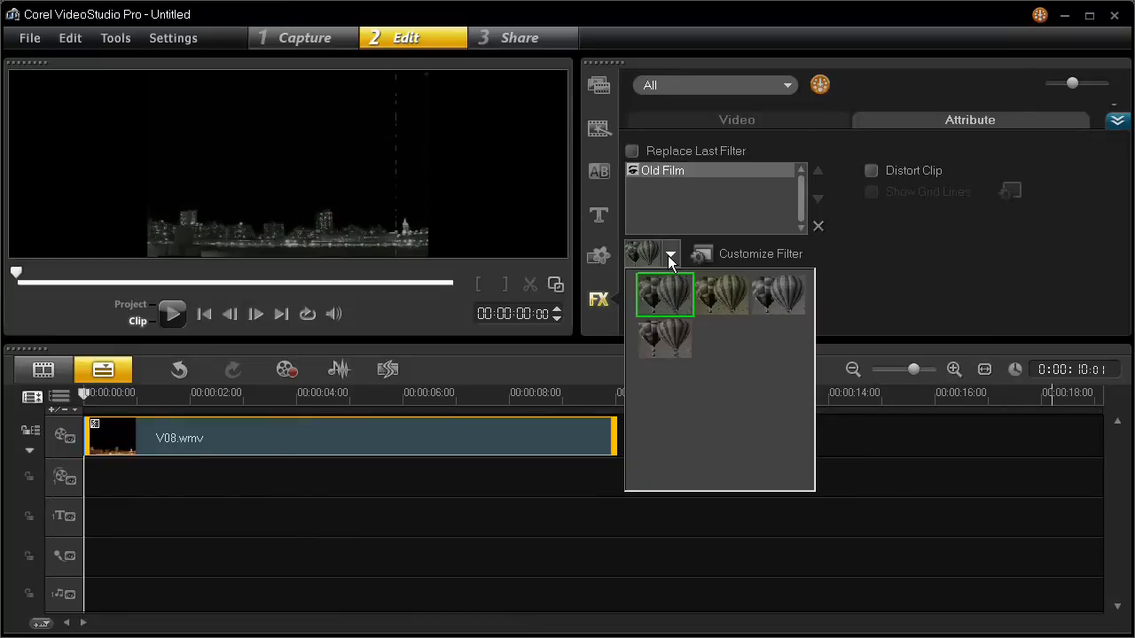
pyautogui.click(732, 295)
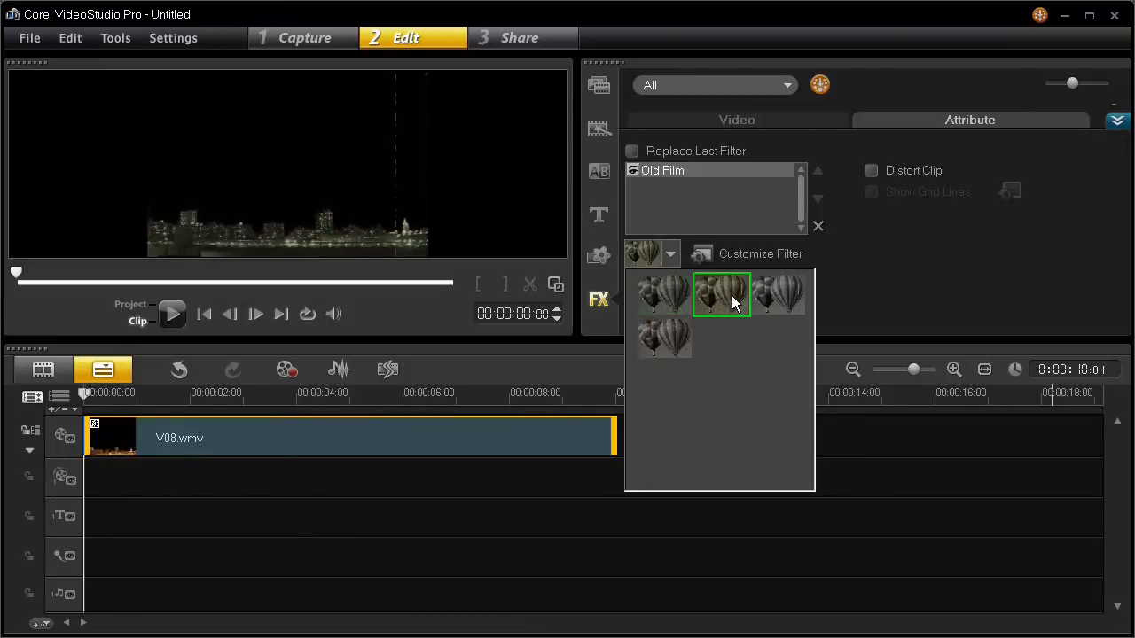
pyautogui.click(780, 293)
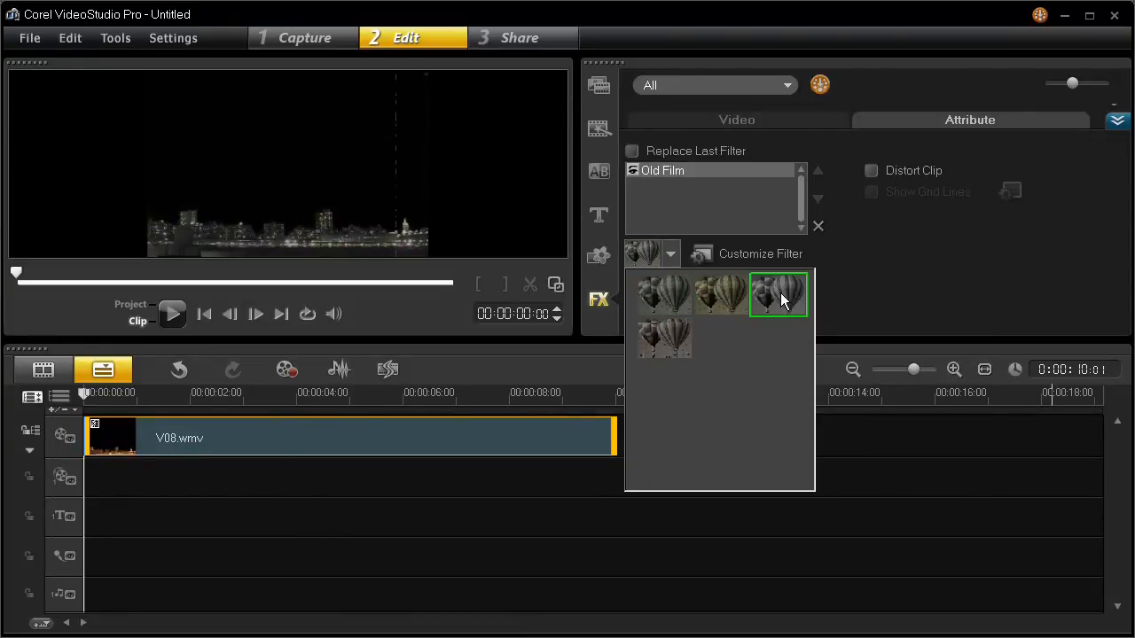
pyautogui.click(666, 342)
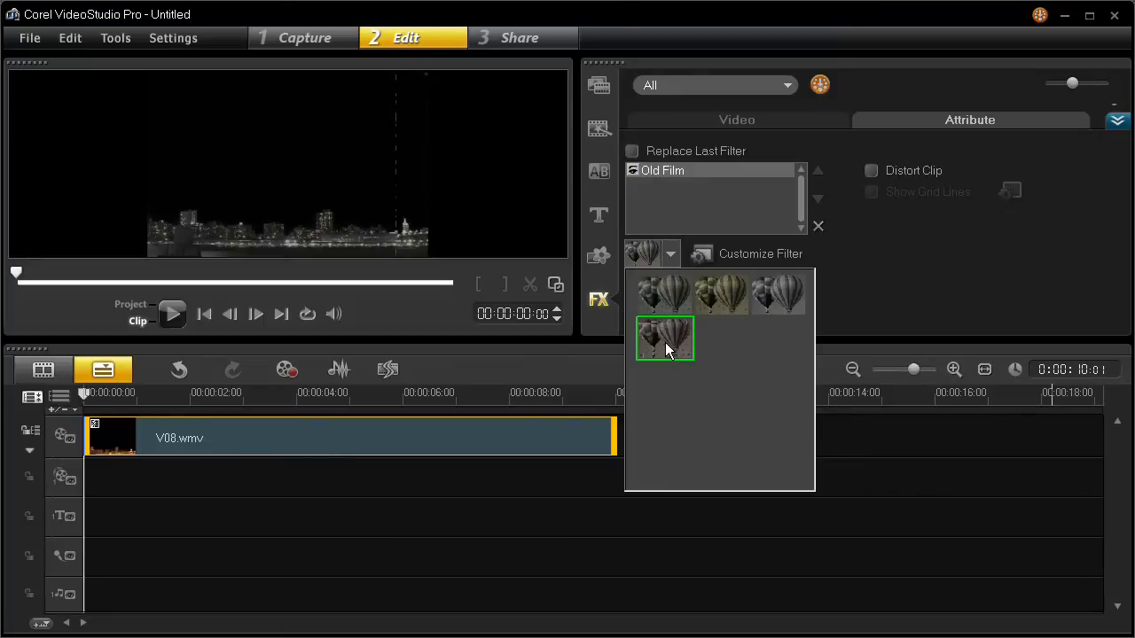
pyautogui.click(662, 287)
# - Open the Old Film customization dialog and play its preview, then return to the start
pyautogui.click(728, 250)
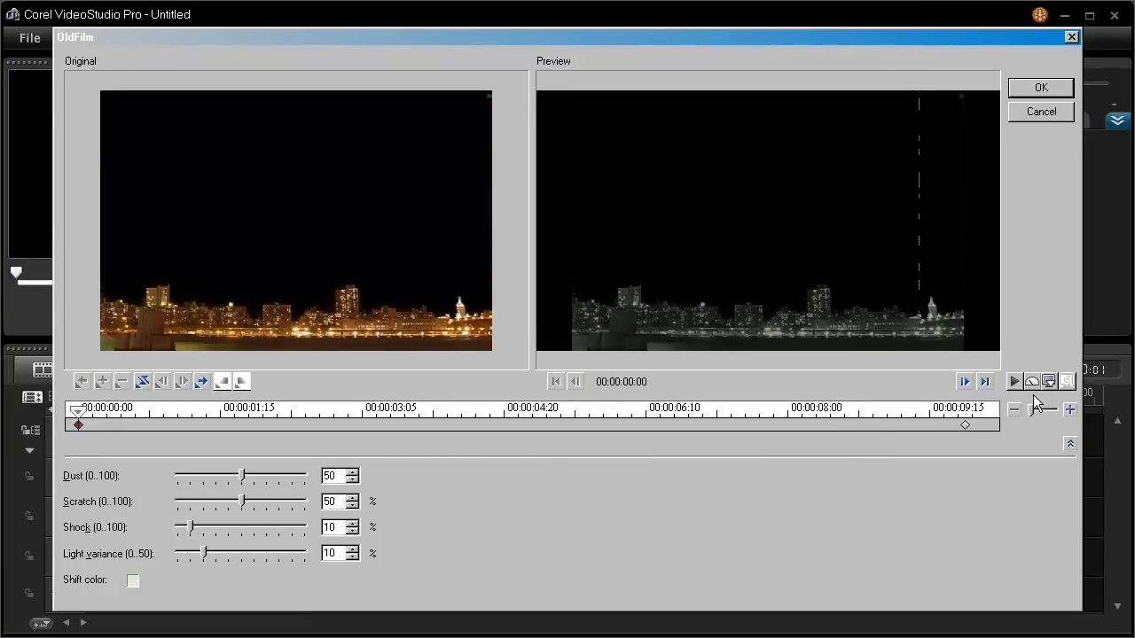
pyautogui.click(1013, 381)
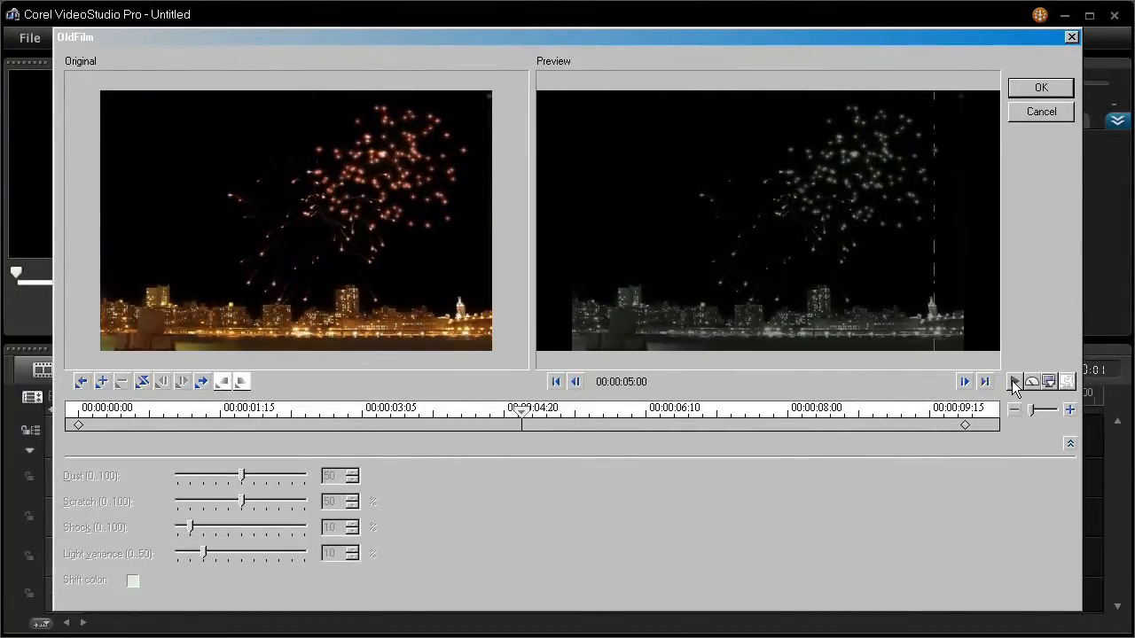
pyautogui.click(81, 381)
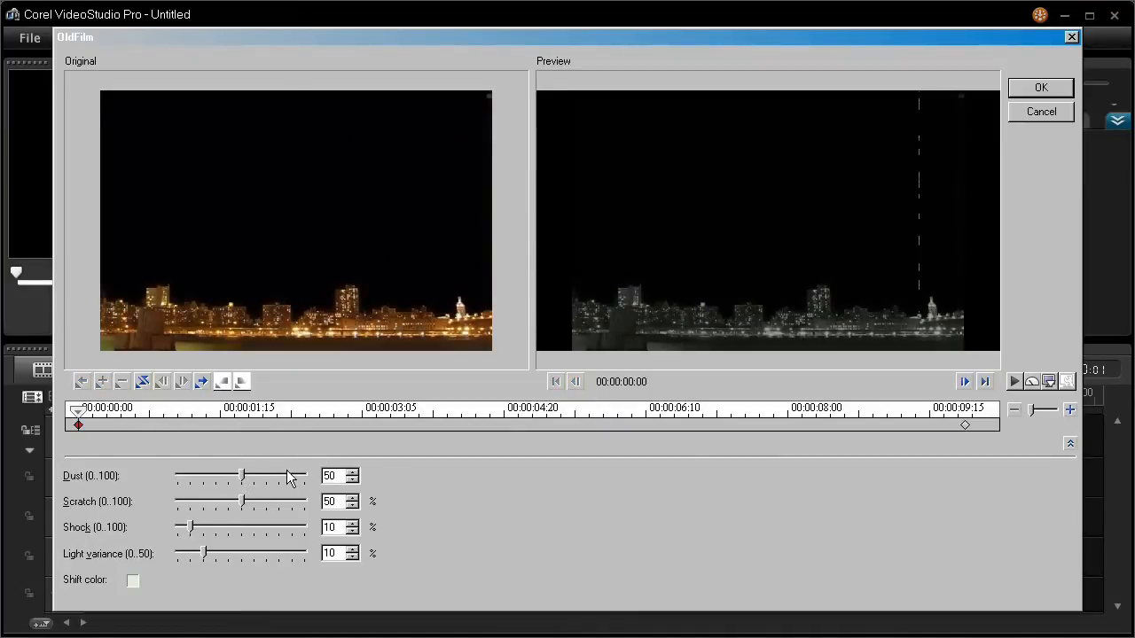
# - Raise the Old Film Dust amount to 83 and play the filter preview
pyautogui.moveTo(240, 475); pyautogui.dragTo(253, 474)
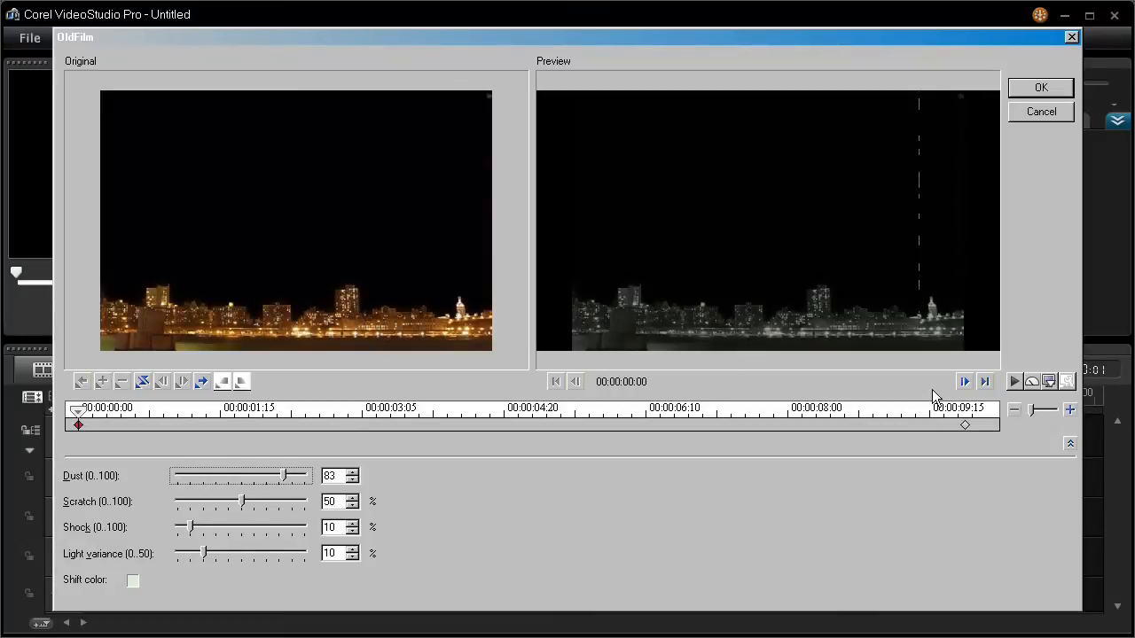
pyautogui.click(1013, 382)
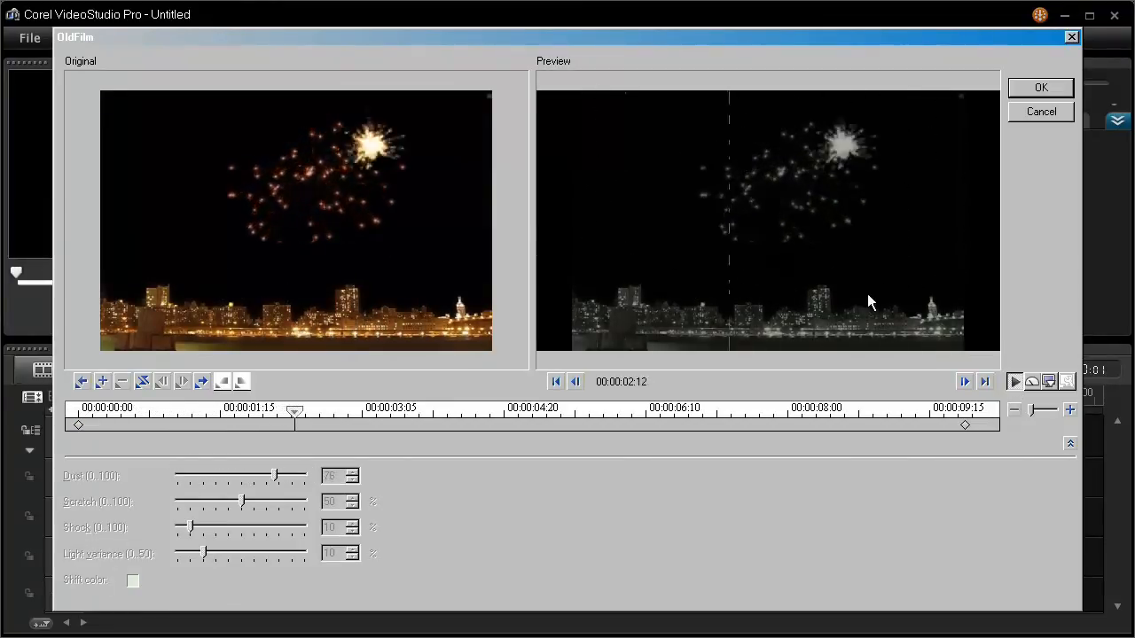
# - Open the Shift color picker, choose a light orange swatch as the shift color, and confirm it
pyautogui.click(133, 581)
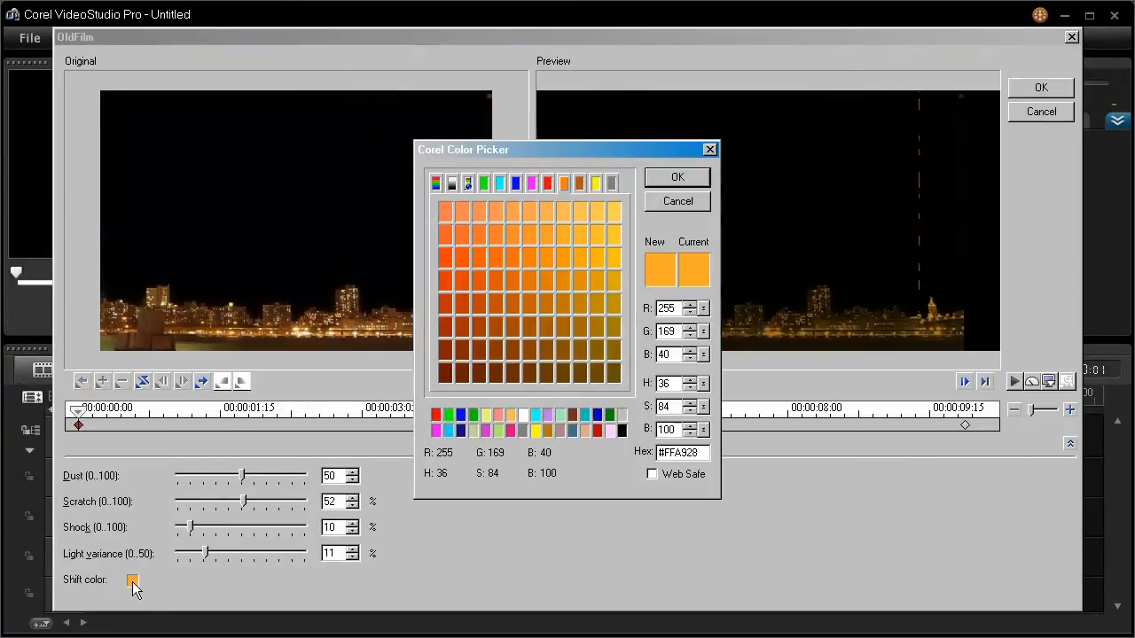
pyautogui.click(564, 210)
pyautogui.click(605, 234)
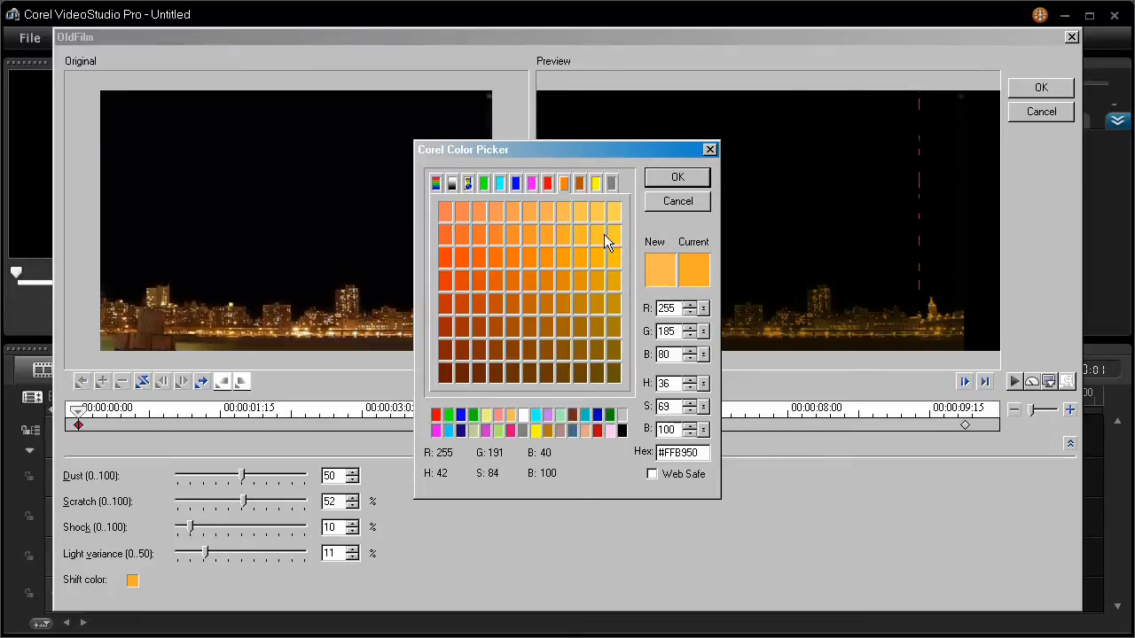
pyautogui.click(606, 213)
pyautogui.click(664, 177)
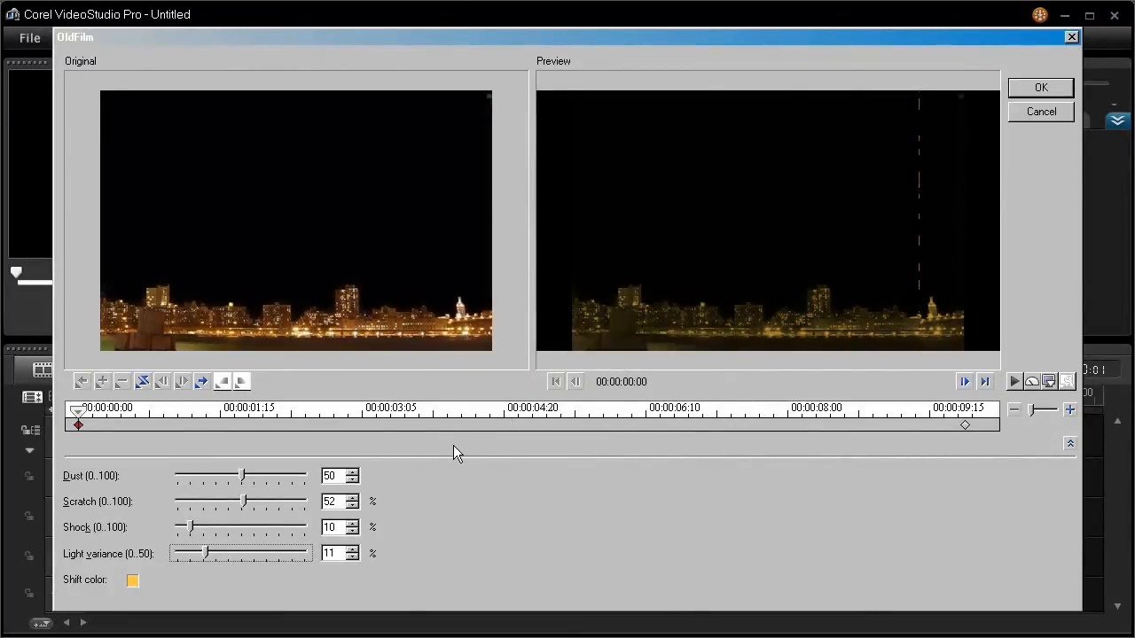
# - Play the Old Film preview with the shift color, pause it, and return to the start
pyautogui.click(1012, 382)
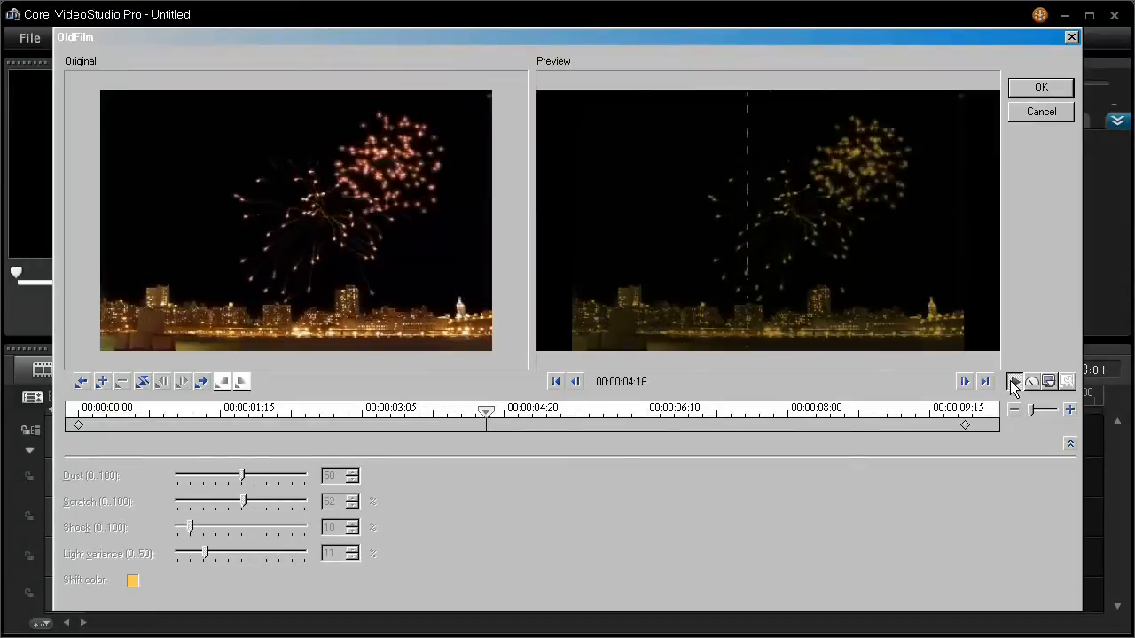
pyautogui.click(1014, 382)
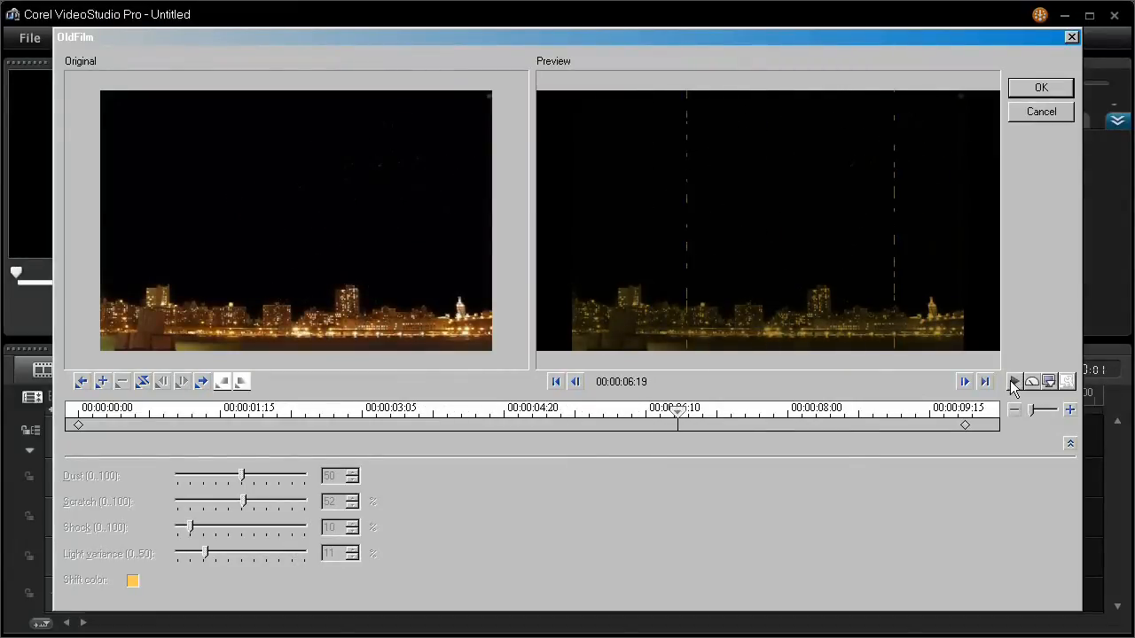
pyautogui.click(80, 382)
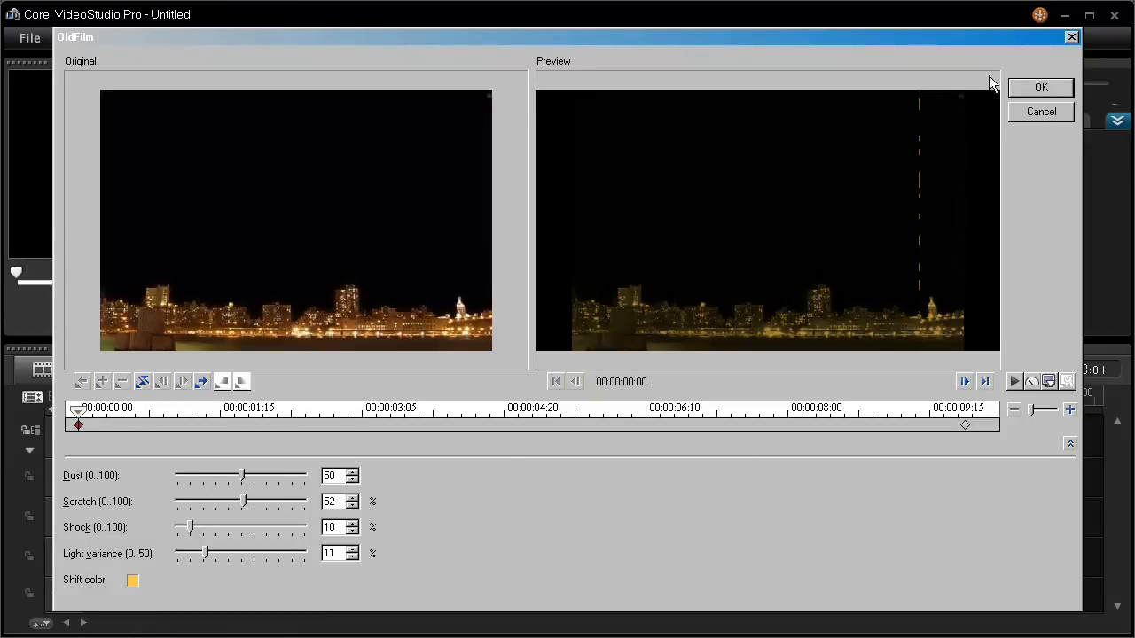
# - Accept the customized Old Film settings, switch the player to Project mode, and play the project
pyautogui.click(1041, 88)
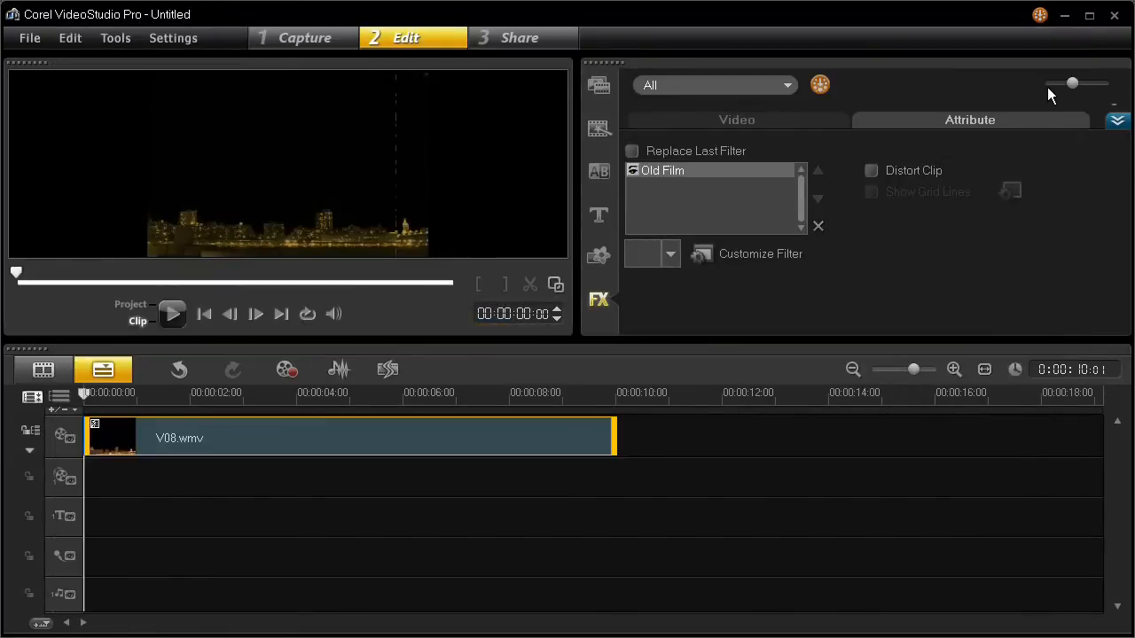
pyautogui.click(140, 306)
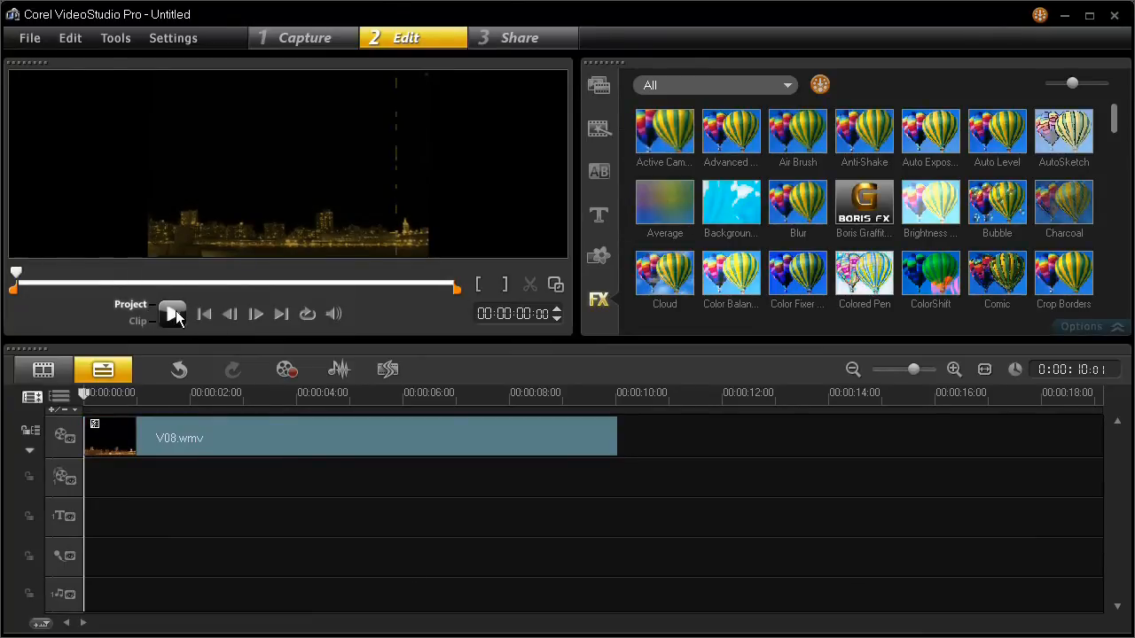
pyautogui.click(173, 313)
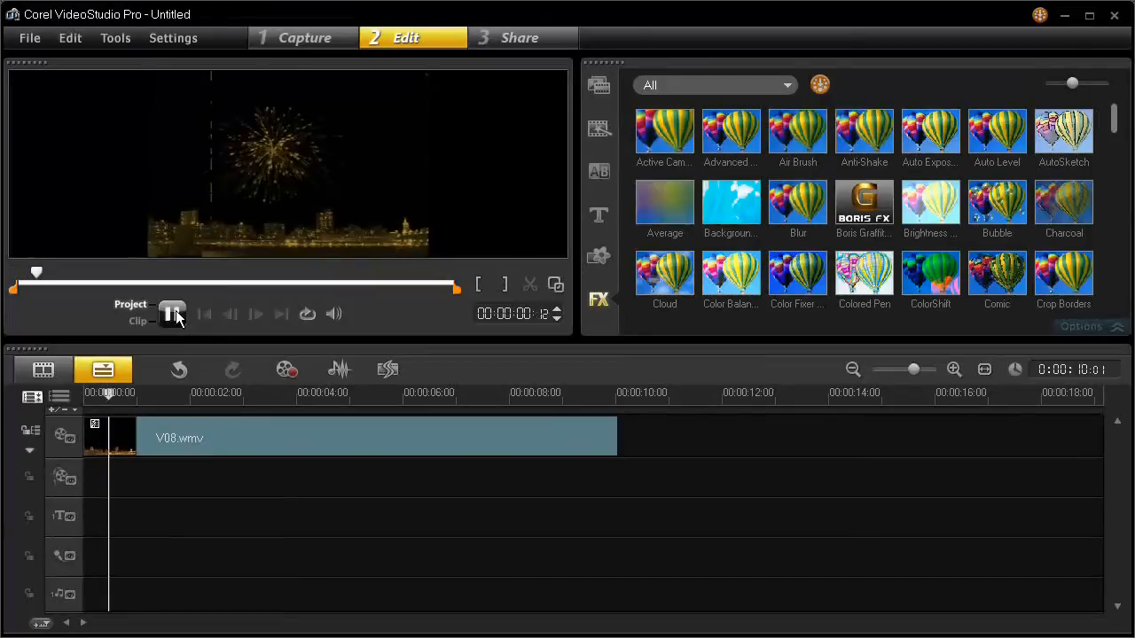